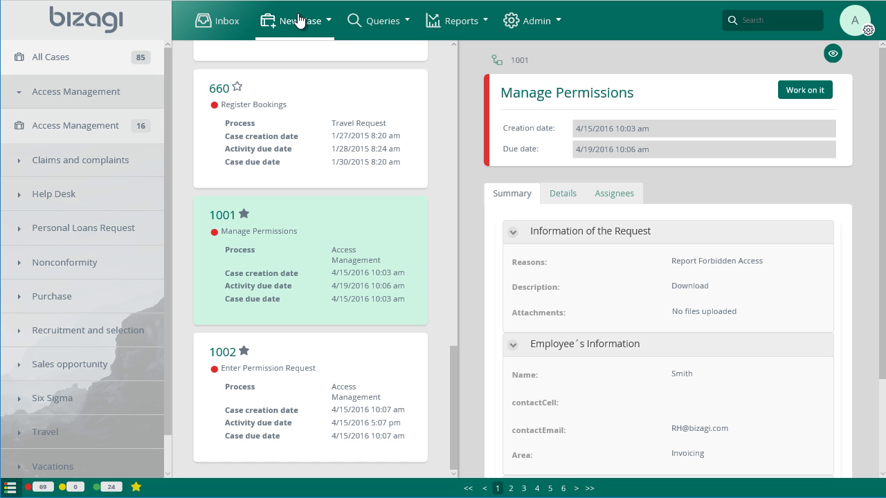
# - Start a new Access Management case with the reason New Hire and the description "Finnancial Assitant Hiring"
pyautogui.click(299, 21)
pyautogui.click(294, 113)
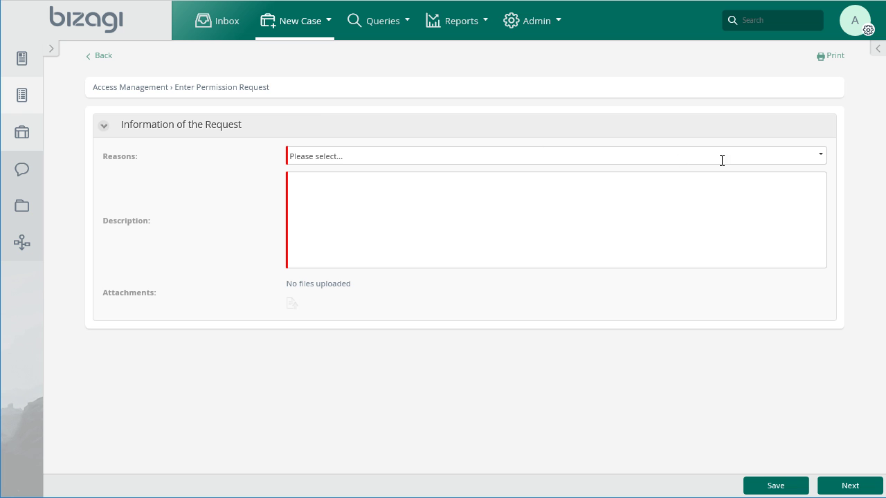
pyautogui.click(821, 155)
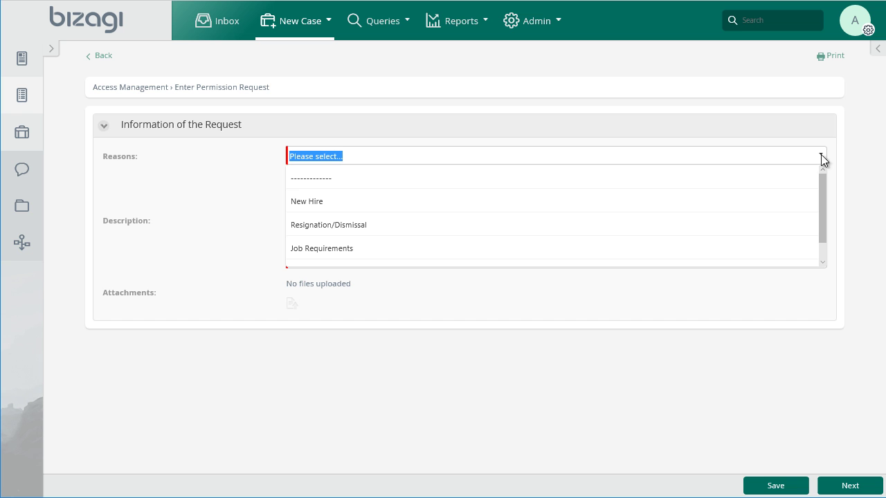
pyautogui.click(507, 204)
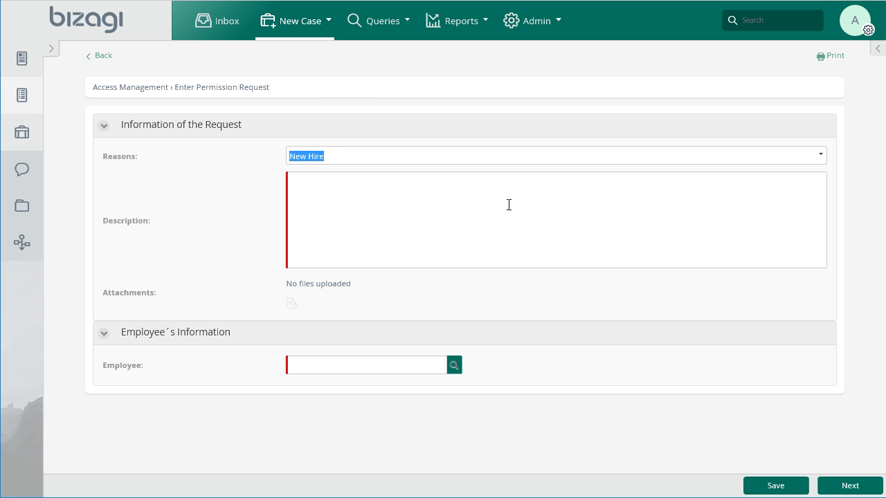
pyautogui.click(453, 215)
pyautogui.write('Finnancial Assitant Hiring')
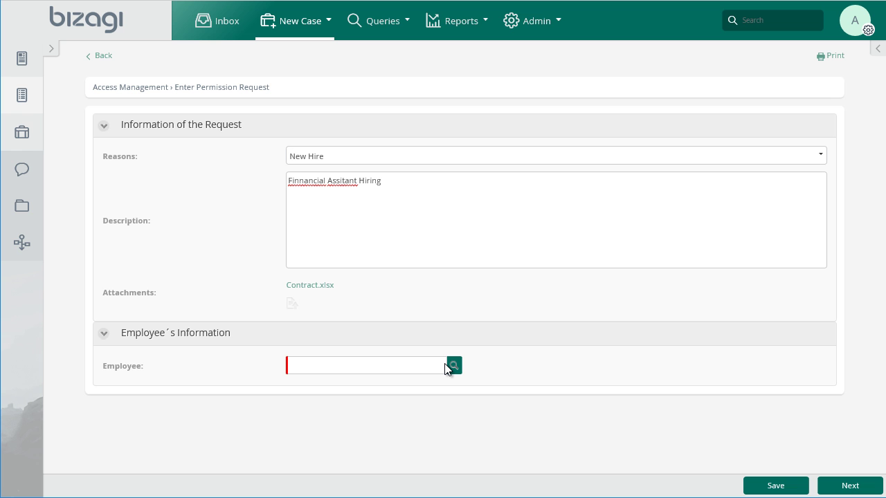
# - Search for the new hire by full name and assign the matching record as the request's employee
pyautogui.click(454, 365)
pyautogui.click(672, 108)
pyautogui.scroll(-2, 484, 201)
pyautogui.click(485, 201)
pyautogui.click(627, 423)
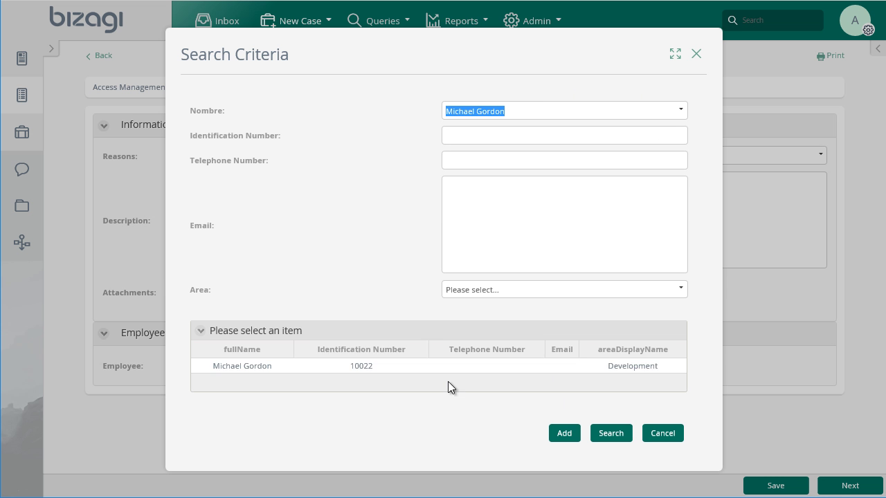
pyautogui.click(333, 364)
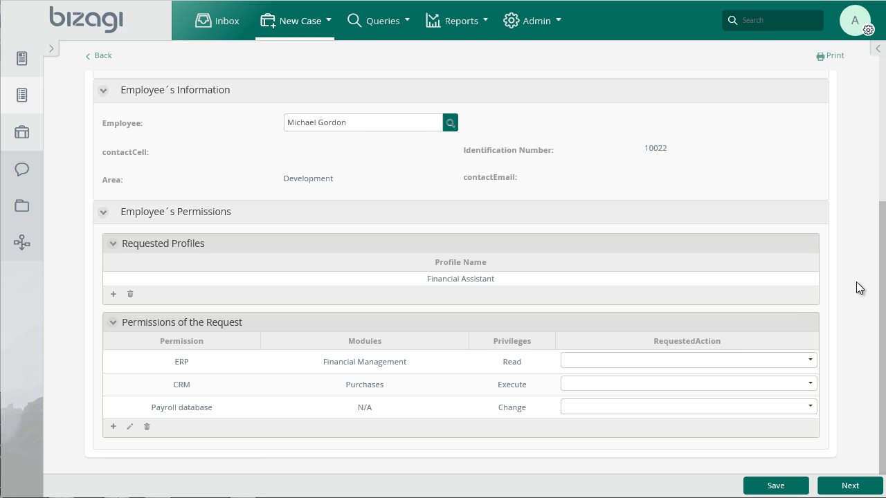
# - Set the requested action to Add Access Rights for the ERP, CRM and Payroll database permissions
pyautogui.click(810, 363)
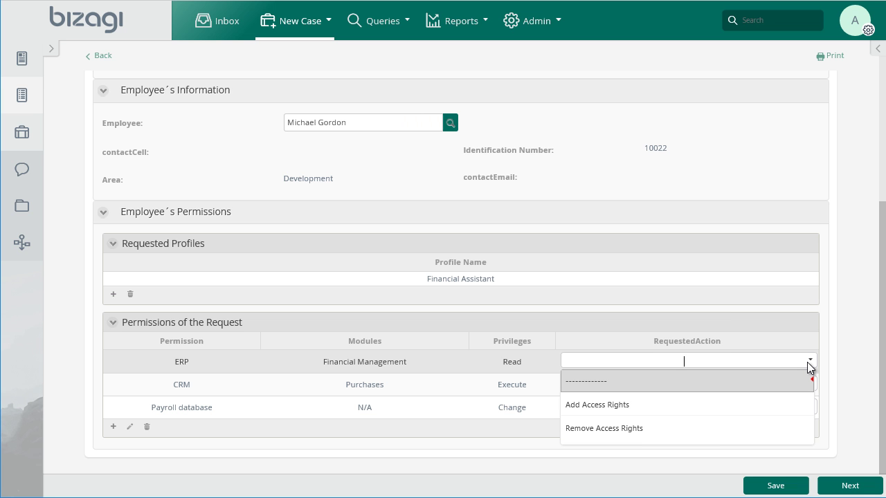
pyautogui.click(780, 398)
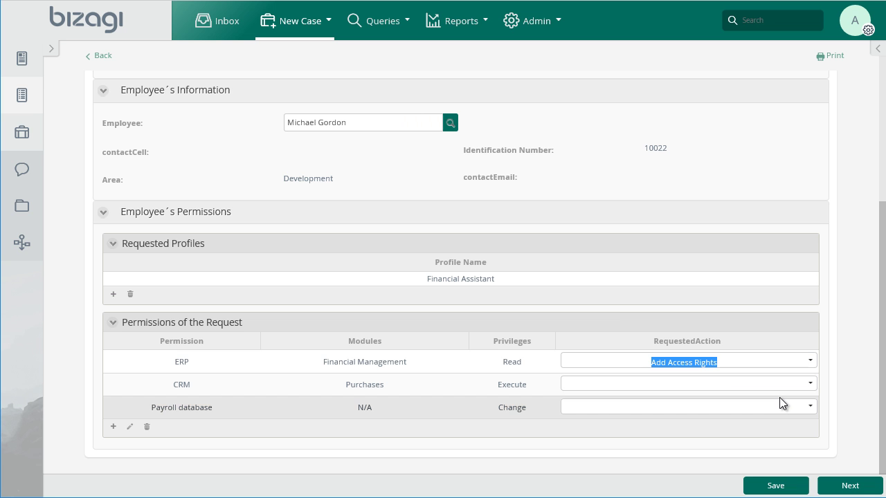
pyautogui.click(809, 384)
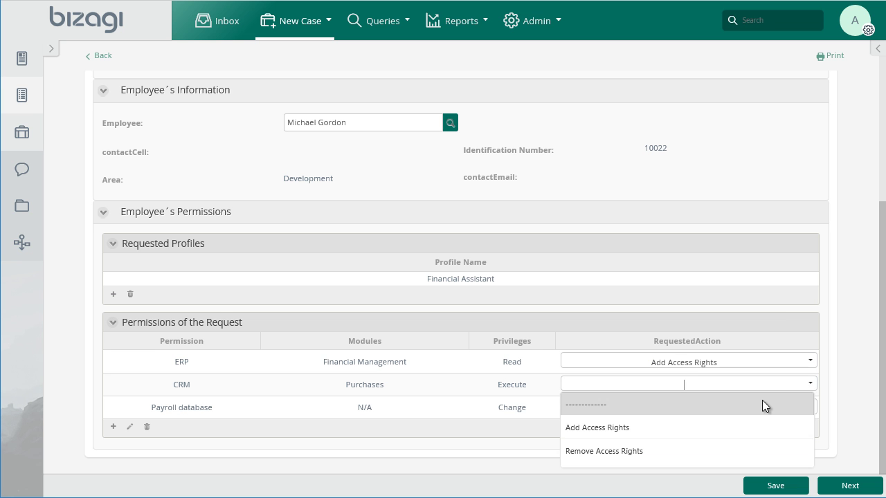
pyautogui.click(742, 421)
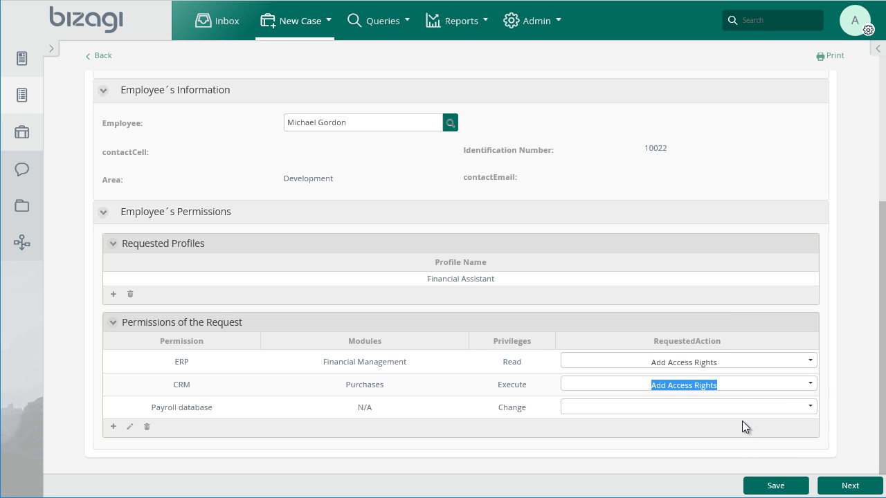
pyautogui.click(810, 407)
pyautogui.click(697, 447)
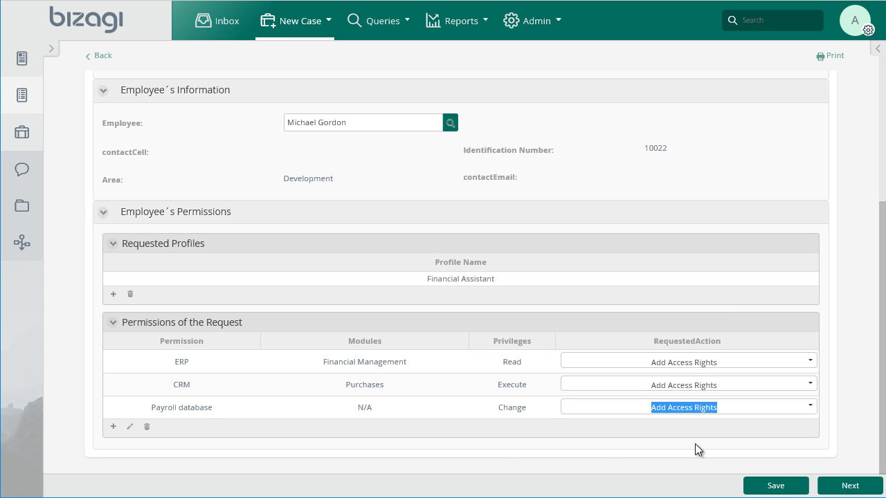
# - Add a Licensed software permission for Bizagi Studio with the action Add Access Rights and the privilege Execute, and submit the request
pyautogui.click(113, 427)
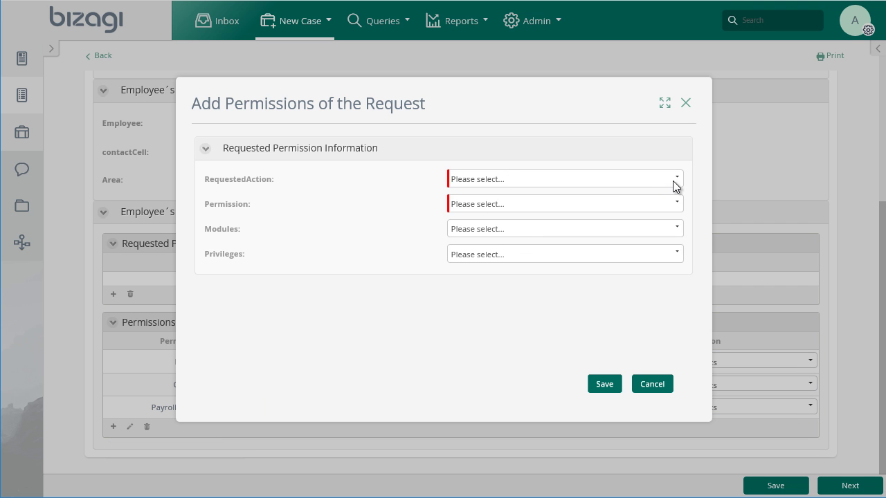
pyautogui.click(674, 184)
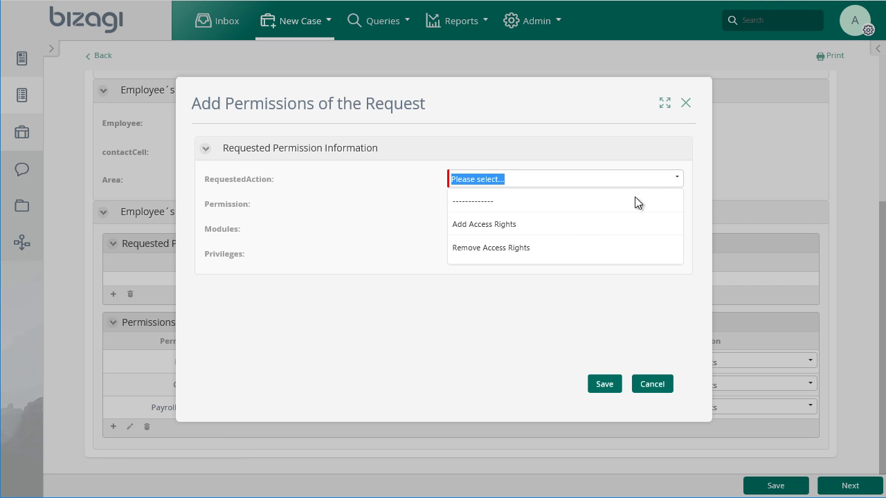
pyautogui.click(552, 224)
pyautogui.click(670, 201)
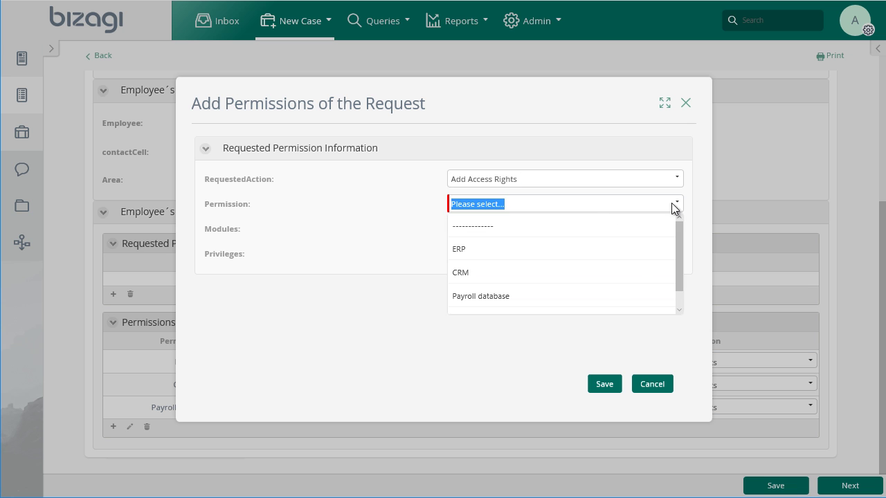
pyautogui.scroll(-1, 585, 238)
pyautogui.click(516, 301)
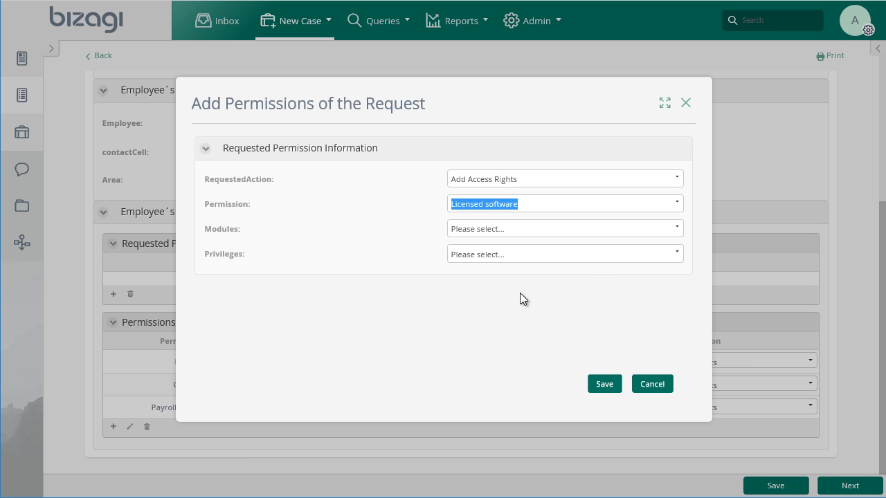
pyautogui.click(674, 228)
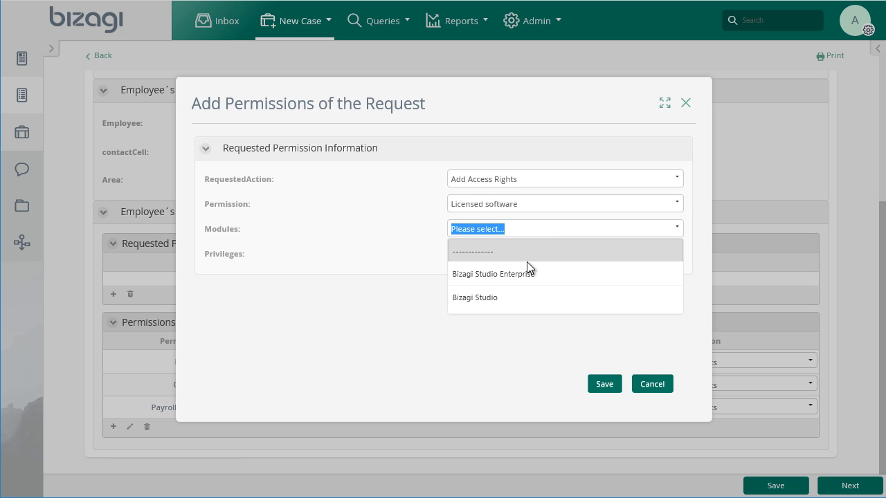
pyautogui.click(498, 295)
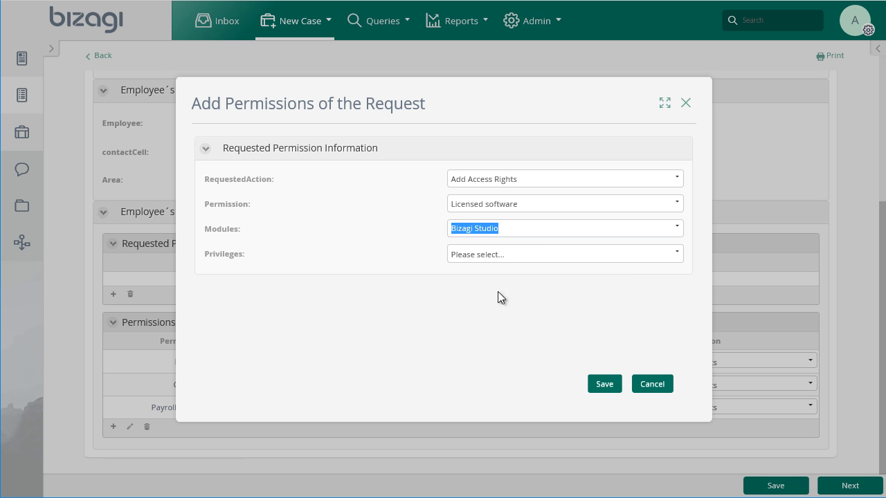
pyautogui.click(668, 252)
pyautogui.scroll(-1, 512, 322)
pyautogui.click(501, 333)
pyautogui.click(602, 386)
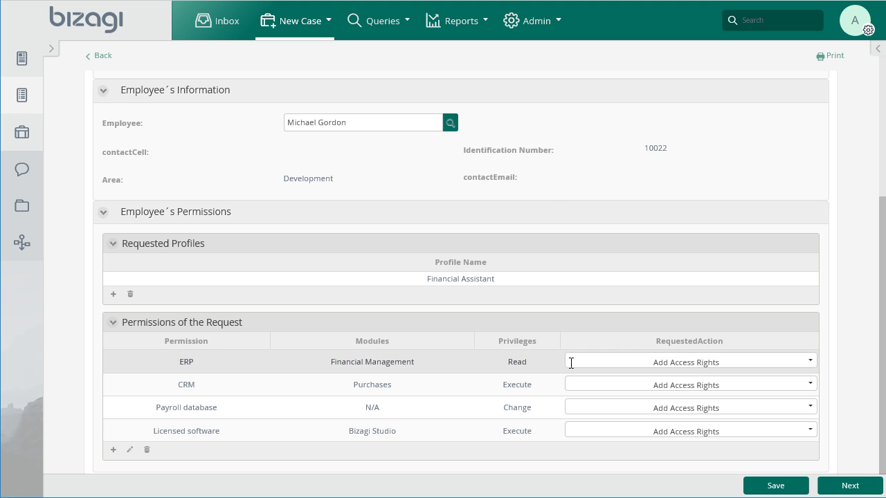
pyautogui.click(836, 492)
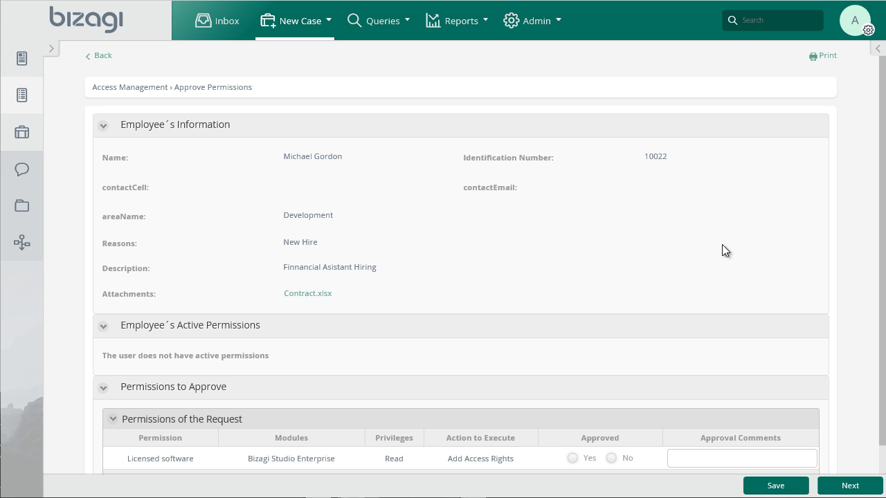
# - Approve the Licensed software permission with the comment "totally necessary" and submit the approval
pyautogui.scroll(-1, 722, 245)
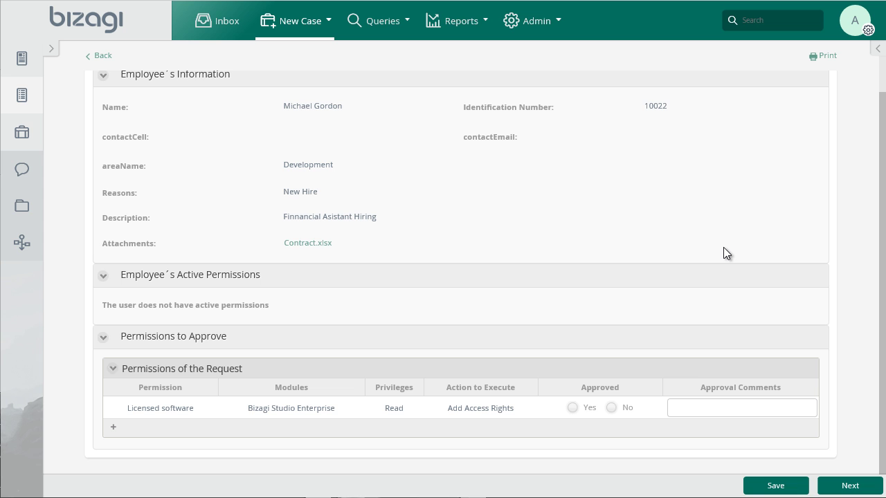
pyautogui.click(573, 407)
pyautogui.click(682, 410)
pyautogui.write('to')
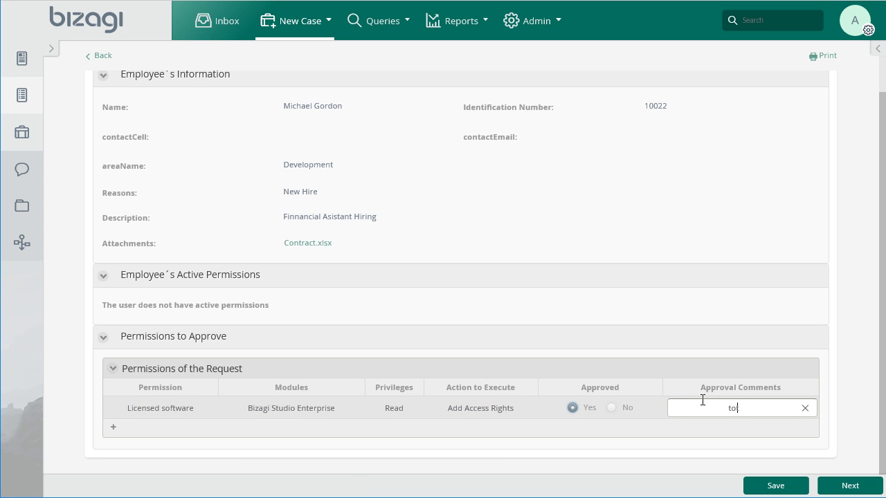
pyautogui.write('tally necessary')
pyautogui.click(850, 486)
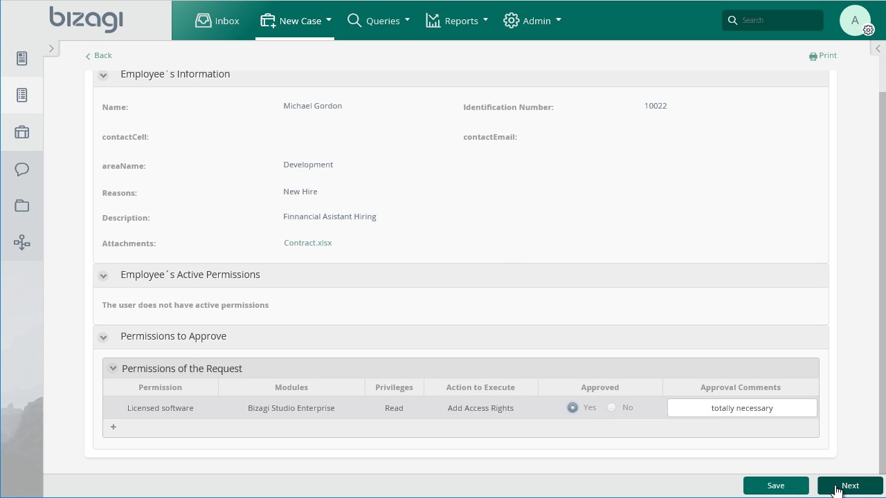
# - Set the ERP permission to Request Installation or Additional Support, set CRM, Payroll database and Licensed software to Mark as Ready, and submit
pyautogui.moveTo(880, 241); pyautogui.dragTo(880, 425)
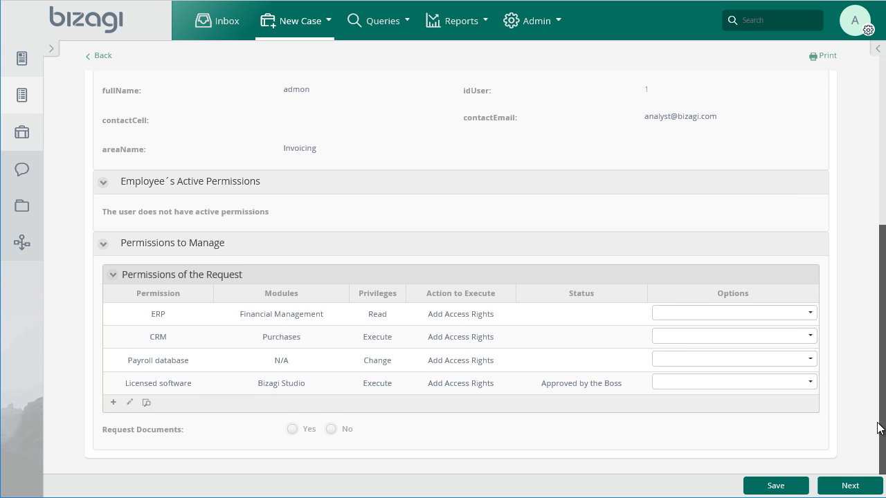
pyautogui.click(811, 313)
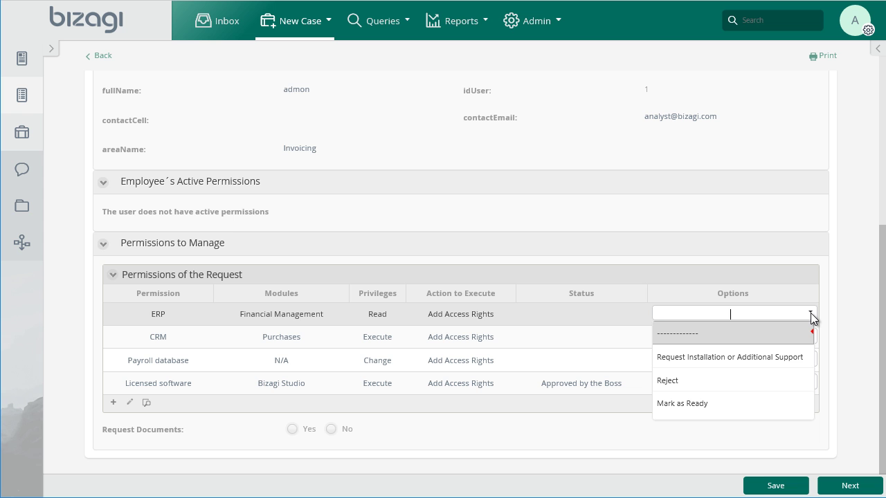
pyautogui.click(777, 356)
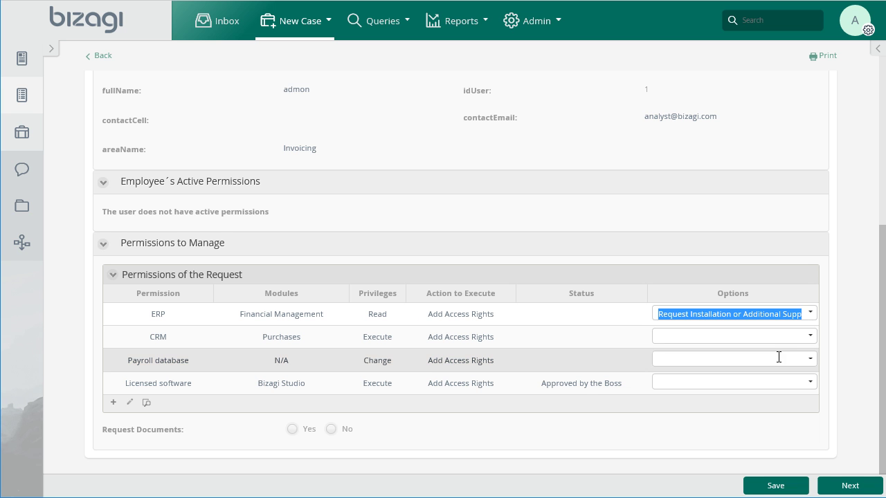
pyautogui.click(813, 336)
pyautogui.click(721, 429)
pyautogui.click(814, 358)
pyautogui.click(810, 382)
pyautogui.click(830, 487)
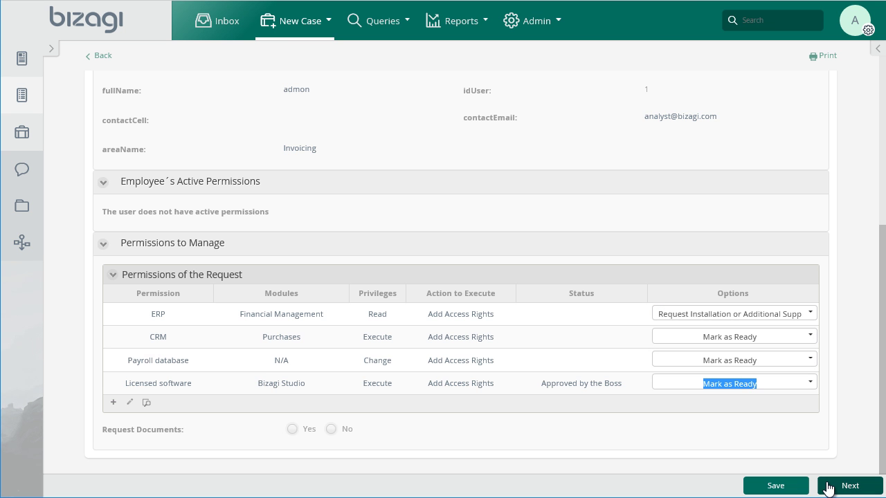
# - Set Support Ready to Yes for the ERP permission with the comment "Service Enable on 6/09/2016" and submit
pyautogui.scroll(-2, 495, 159)
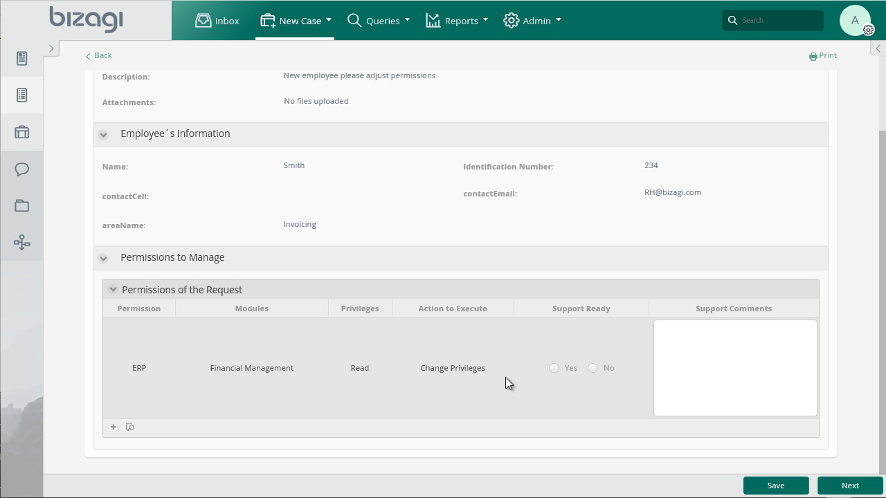
pyautogui.click(554, 368)
pyautogui.click(735, 364)
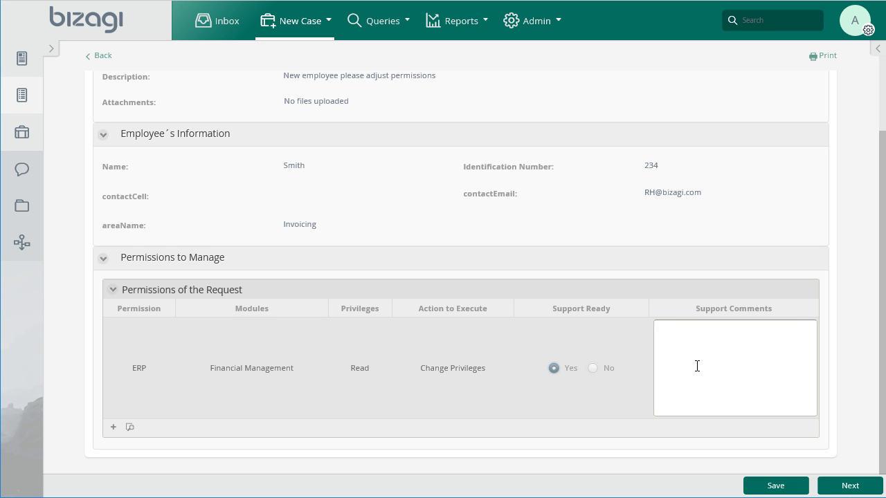
pyautogui.write('Service Enable on 6/09/2016')
pyautogui.click(850, 486)
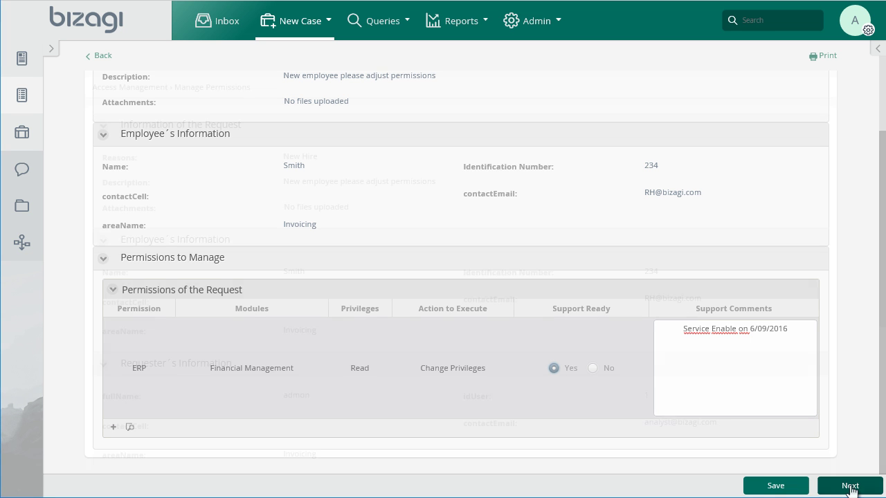
# - Set the ERP permission's option to Mark as Ready and submit the Manage Permissions activity
pyautogui.scroll(-4, 641, 219)
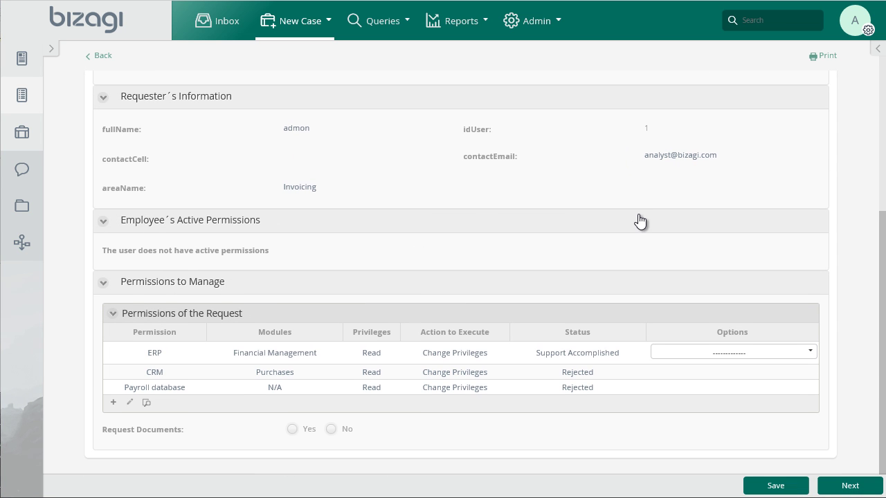
pyautogui.click(808, 353)
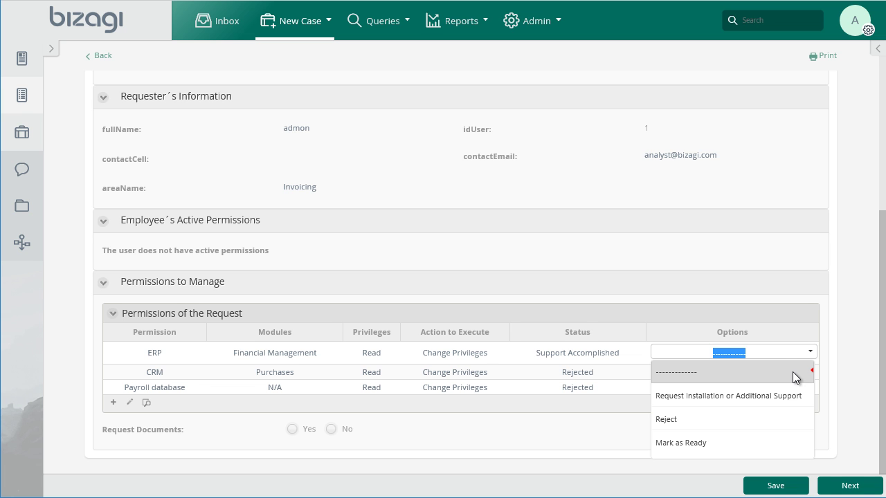
pyautogui.click(752, 437)
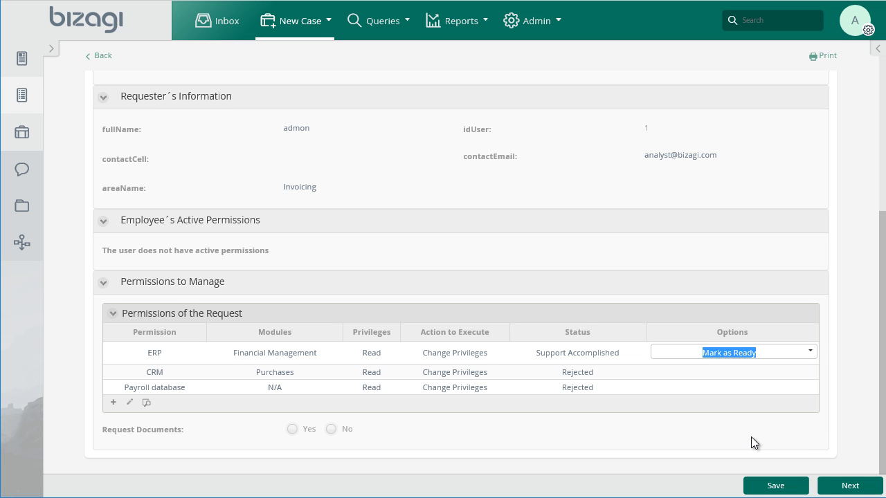
pyautogui.click(853, 490)
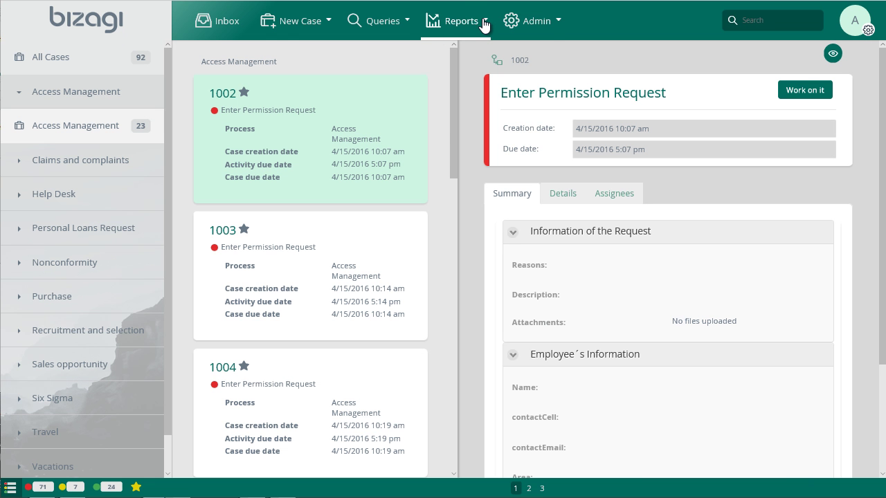
# - Open the Sensors report and examine the Access stopwatch's cycle time, level of service and duration chart
pyautogui.click(483, 25)
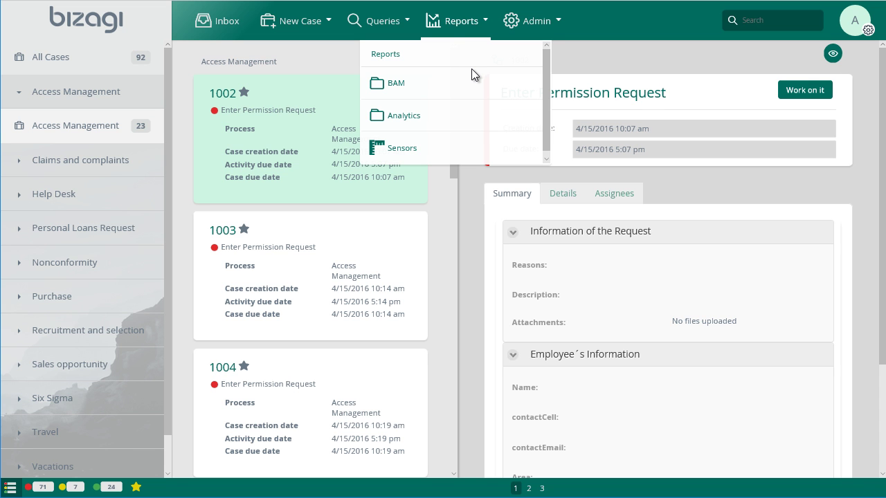
pyautogui.click(458, 154)
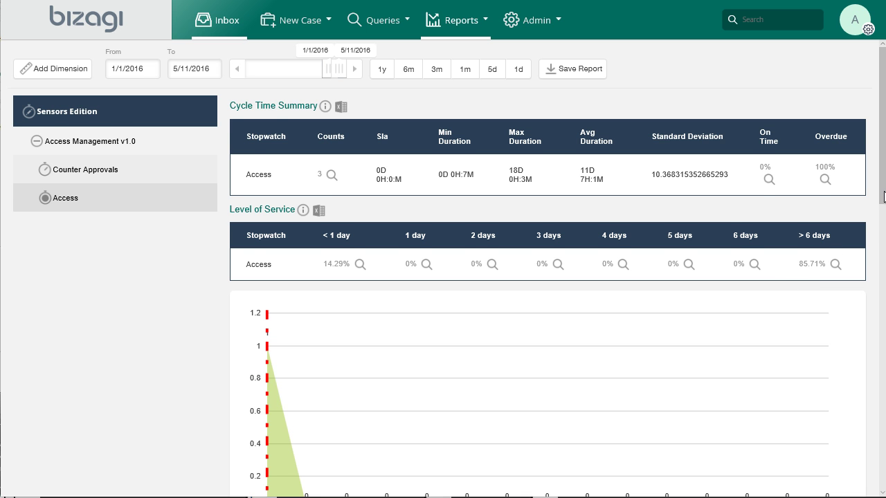
pyautogui.moveTo(884, 197); pyautogui.dragTo(883, 225)
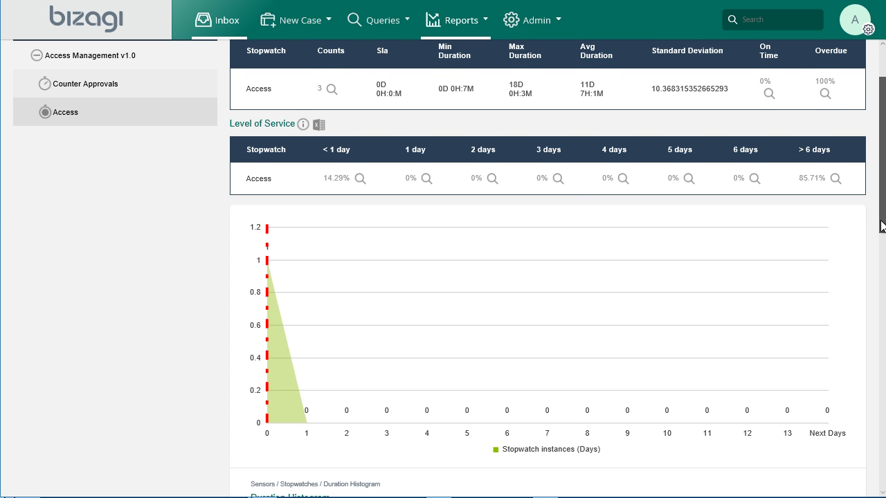
pyautogui.moveTo(882, 225); pyautogui.dragTo(883, 230)
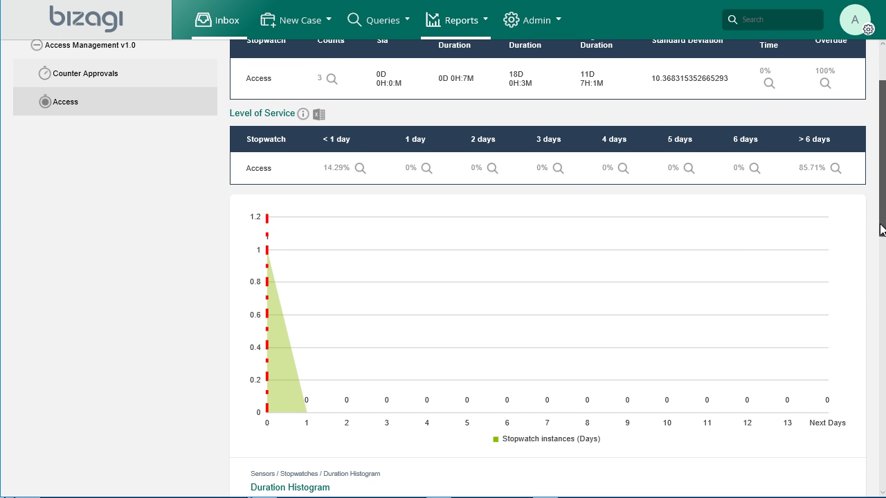